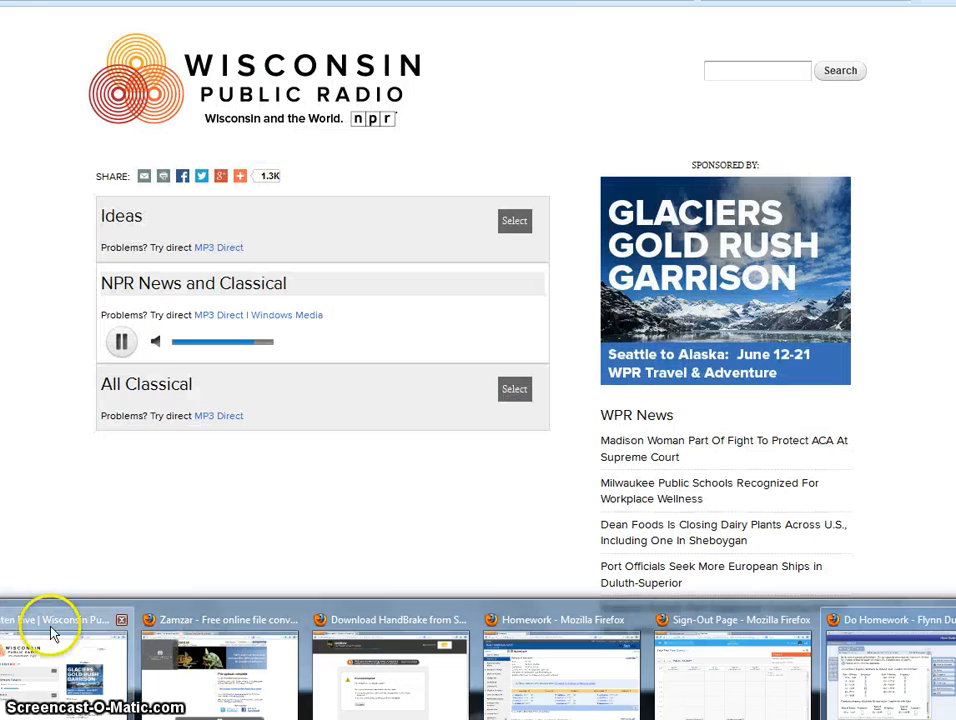
# - Pause the NPR News and Classical live stream and switch to the HW 2.3 homework window
pyautogui.click(51, 634)
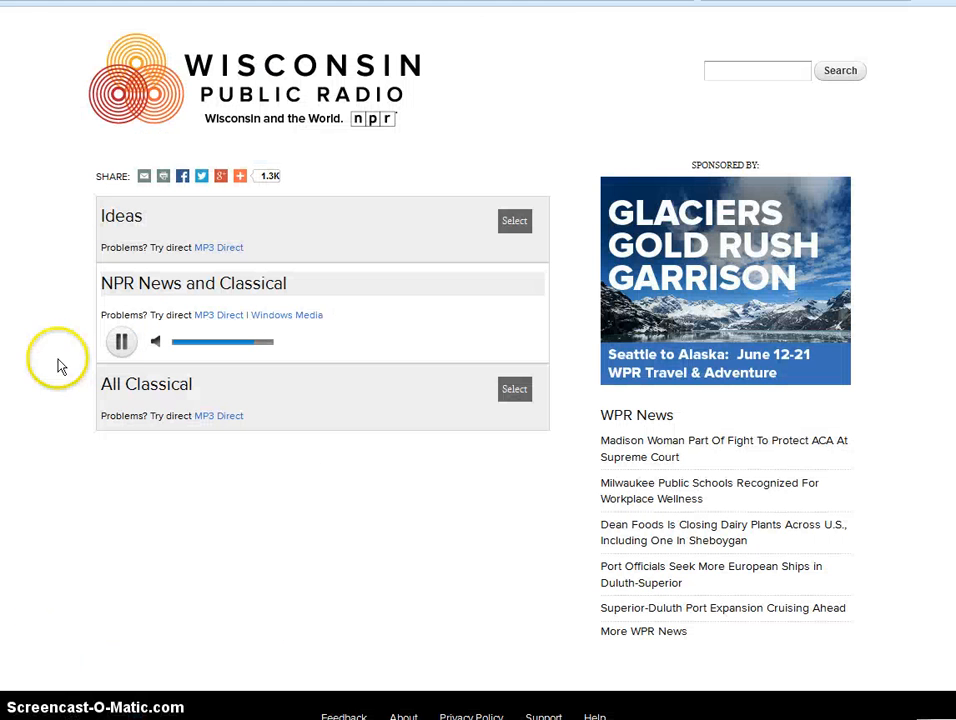
pyautogui.click(120, 344)
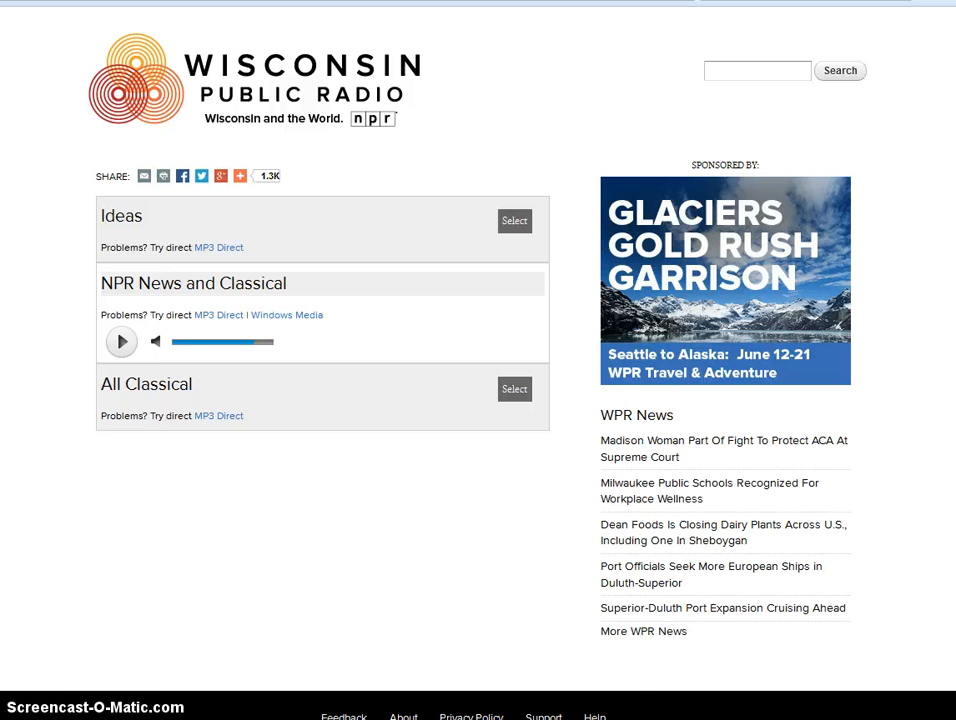
pyautogui.moveTo(200, 719)
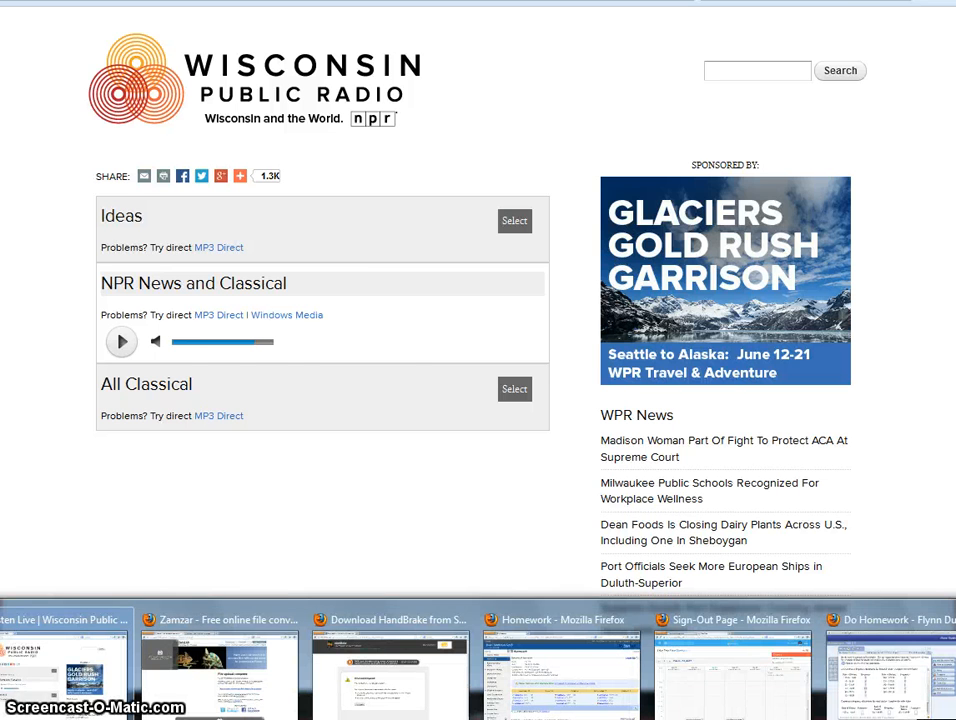
pyautogui.click(890, 670)
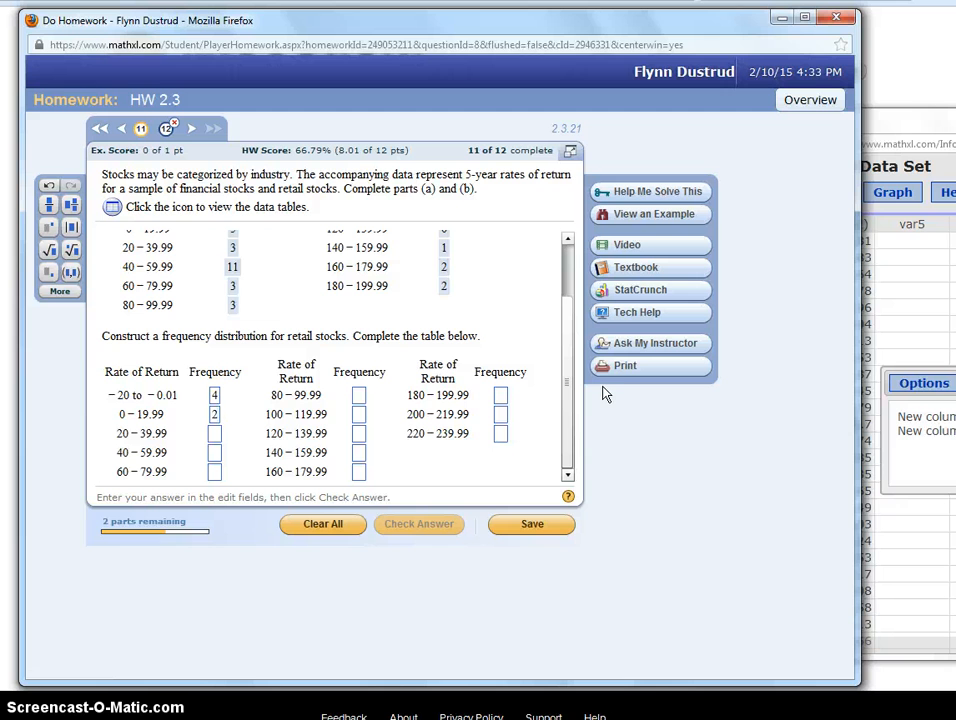
# - Clear the entered retail stock frequencies and open the full Rates of Return data set in StatCrunch
pyautogui.doubleClick(216, 397)
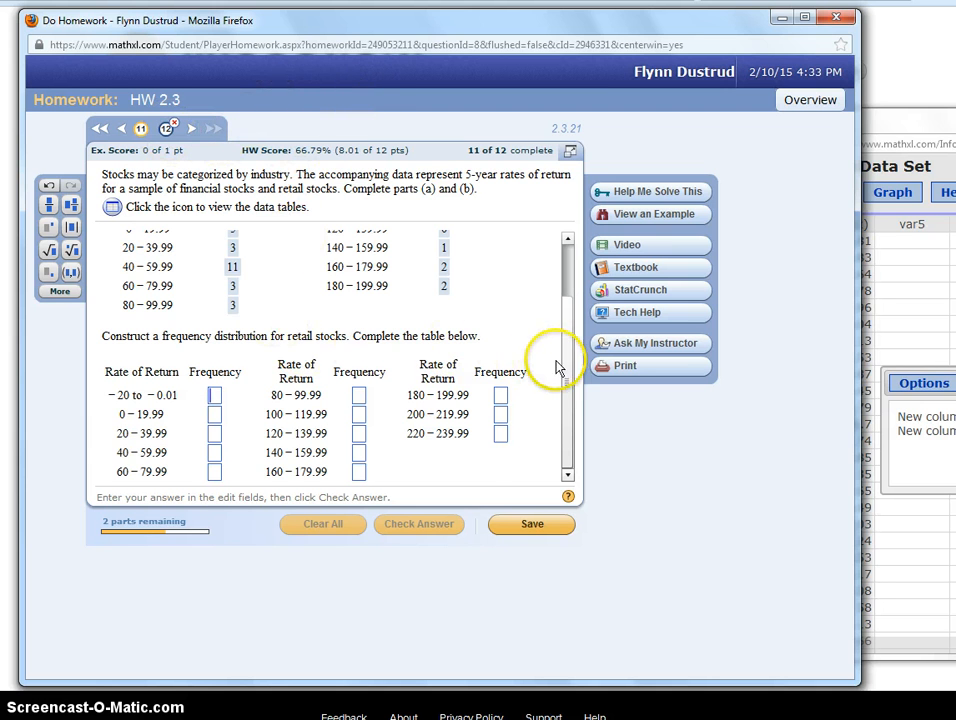
pyautogui.moveTo(567, 359); pyautogui.dragTo(567, 285)
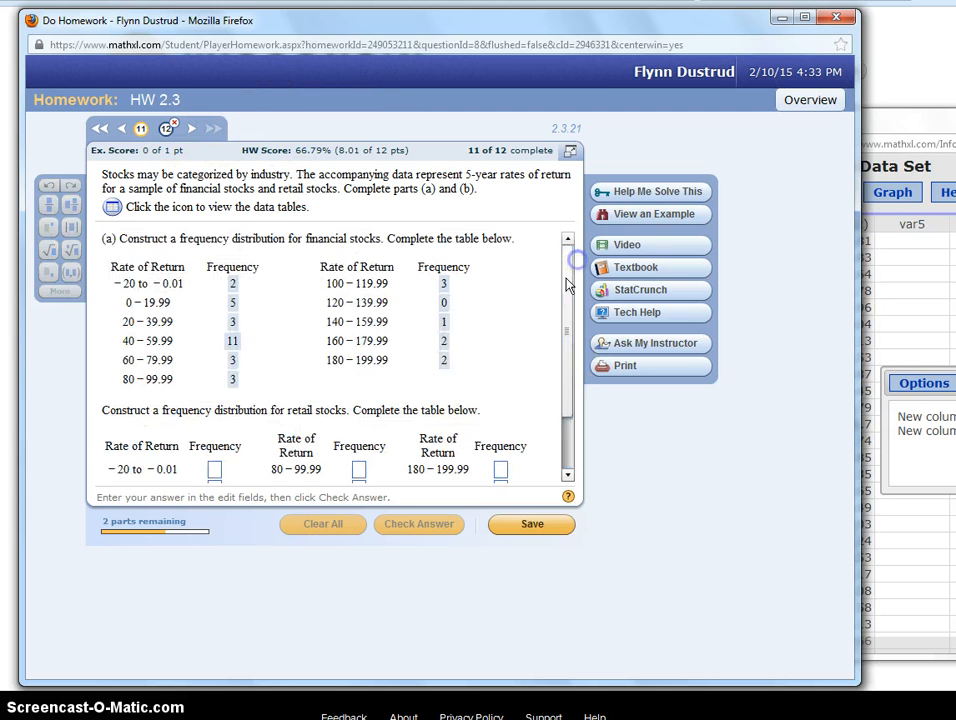
pyautogui.click(112, 207)
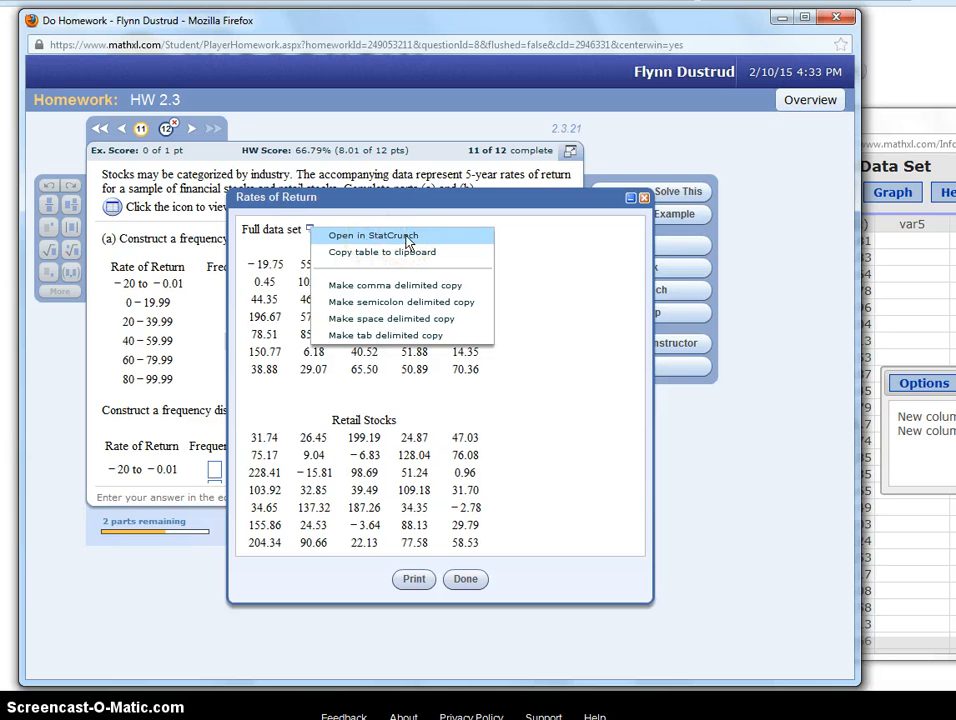
pyautogui.click(400, 235)
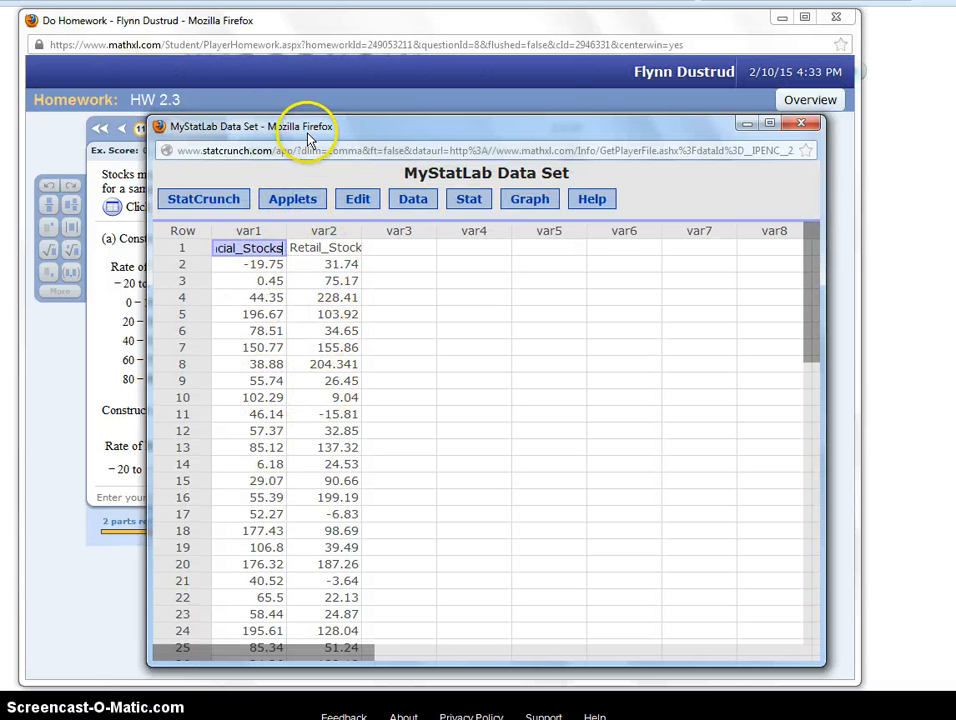
# - Move the StatCrunch window aside and close the Rates of Return data tables in the homework
pyautogui.moveTo(314, 128); pyautogui.dragTo(605, 166)
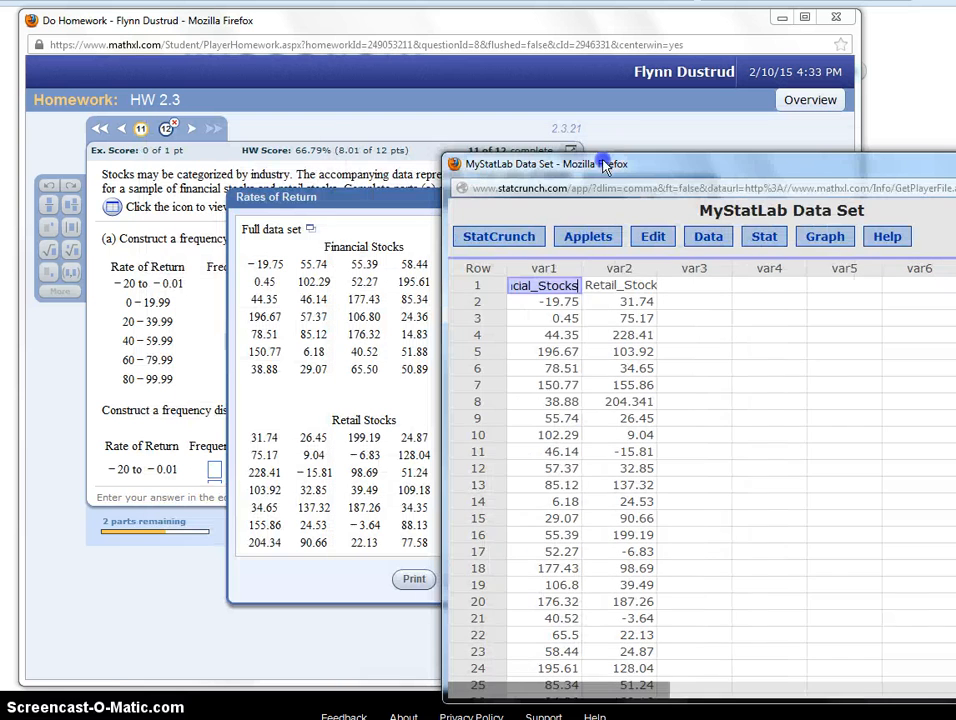
pyautogui.click(352, 201)
pyautogui.click(466, 580)
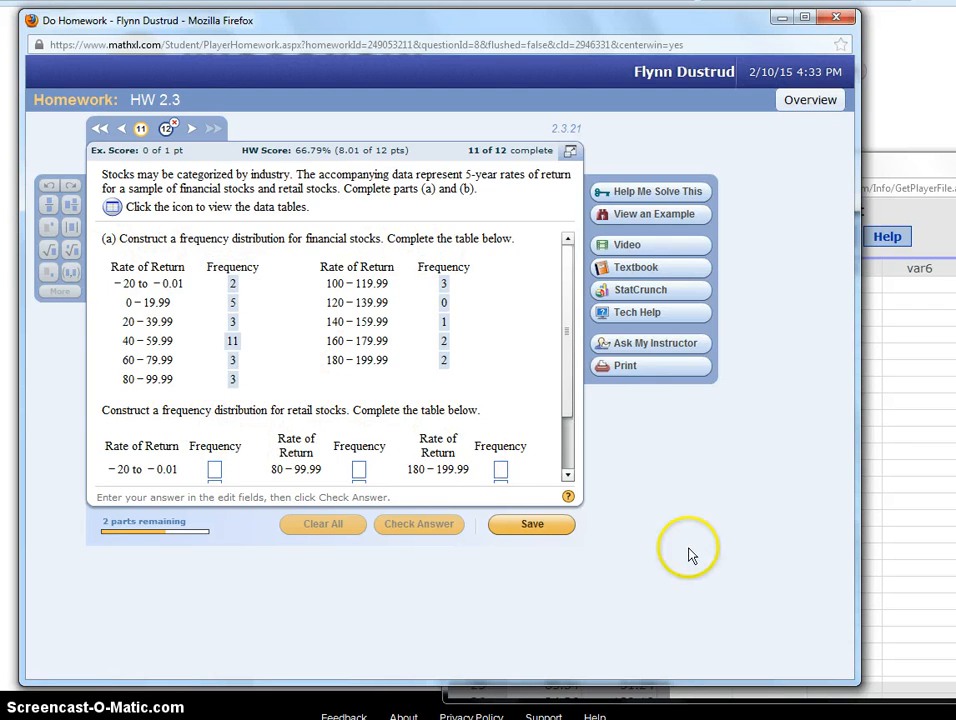
# - Sort the retail stocks column var2 in ascending order into a new column of the StatCrunch data set, and dismiss the result message
pyautogui.click(897, 170)
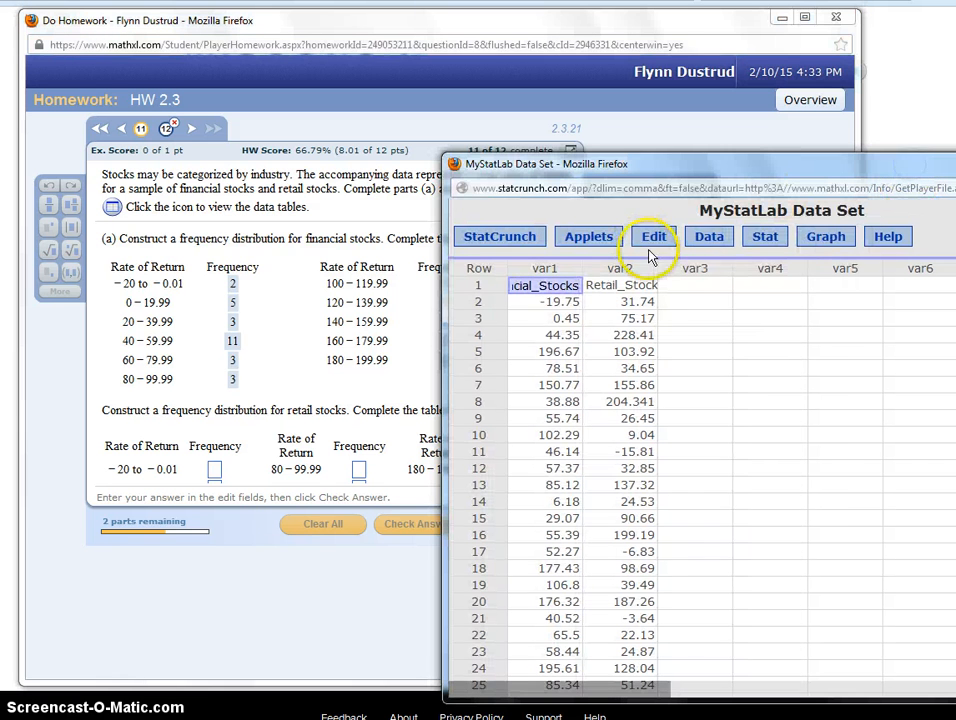
pyautogui.click(710, 240)
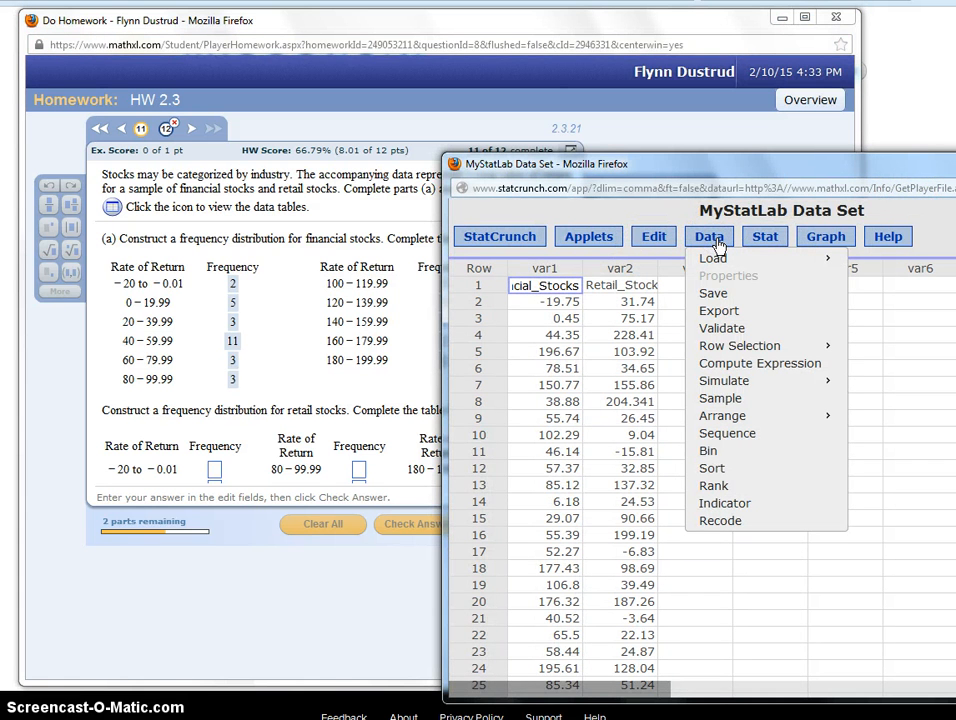
pyautogui.click(725, 474)
pyautogui.click(651, 384)
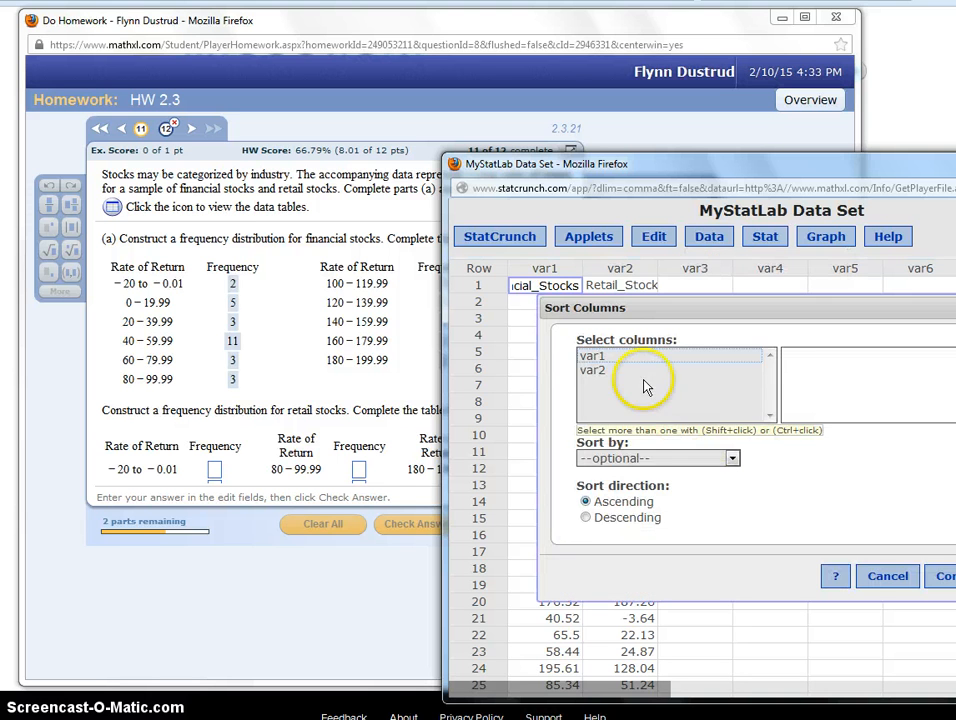
pyautogui.click(600, 356)
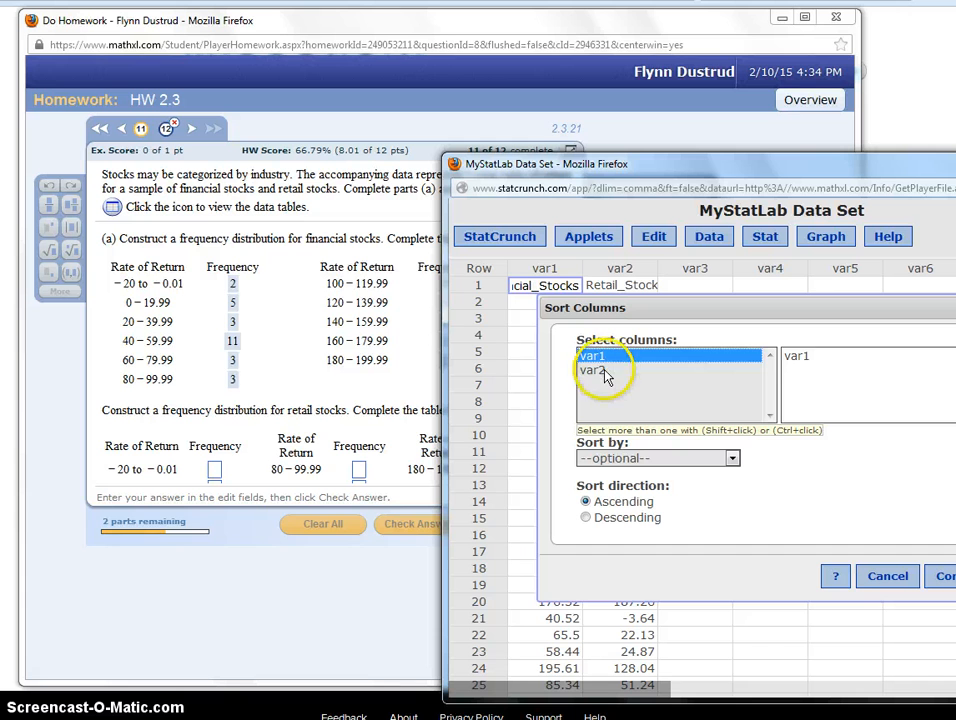
pyautogui.keyDown('shift'); pyautogui.click(612, 370); pyautogui.keyUp('shift')
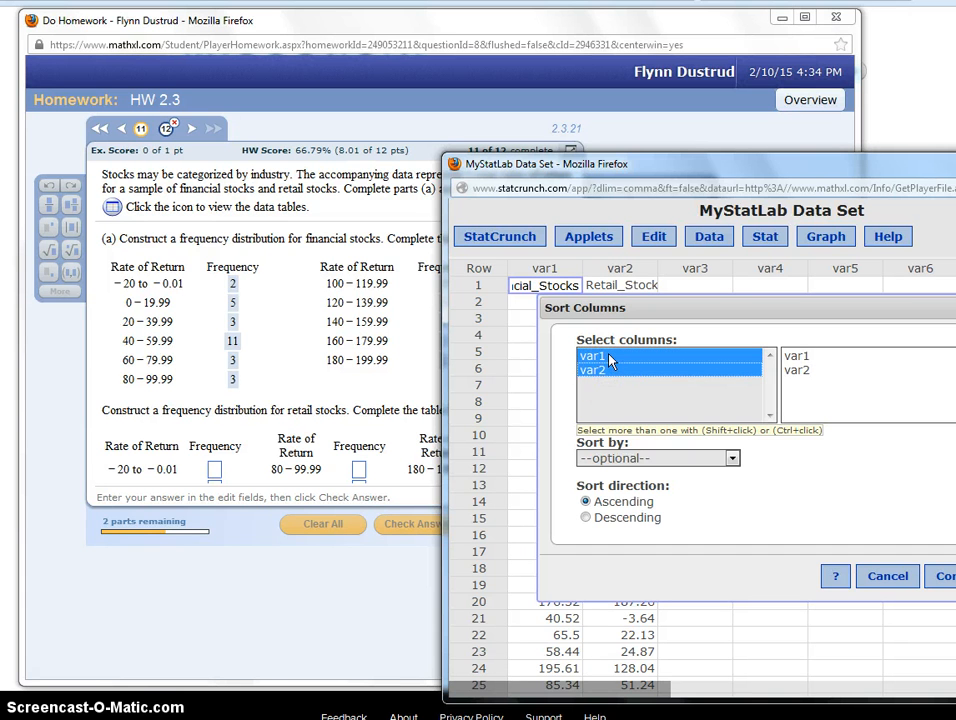
pyautogui.click(610, 358)
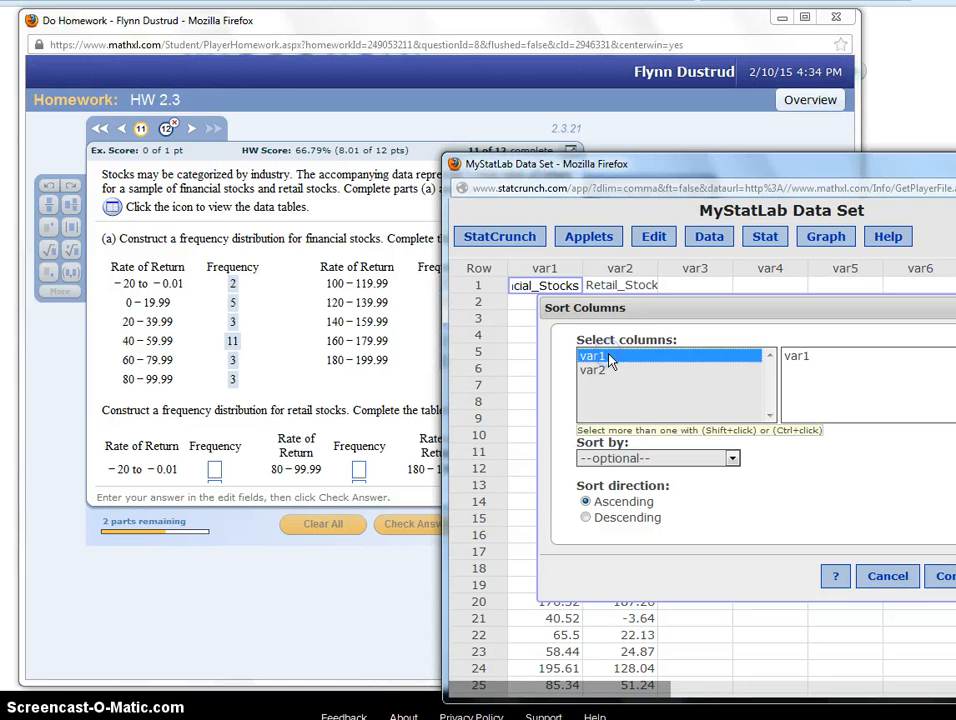
pyautogui.click(595, 370)
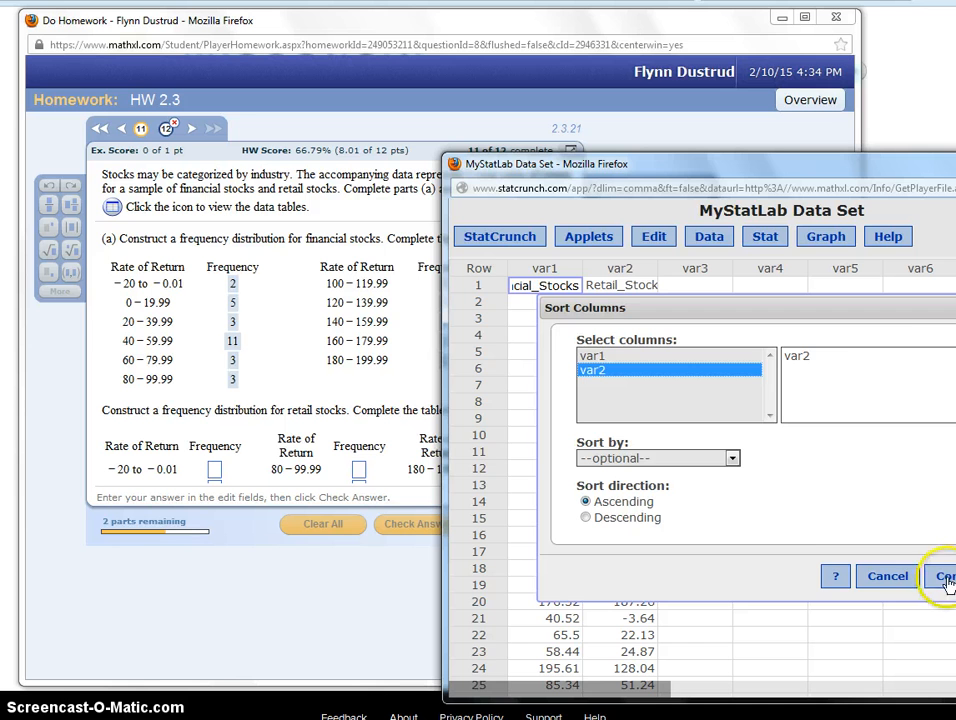
pyautogui.moveTo(755, 167); pyautogui.dragTo(649, 133)
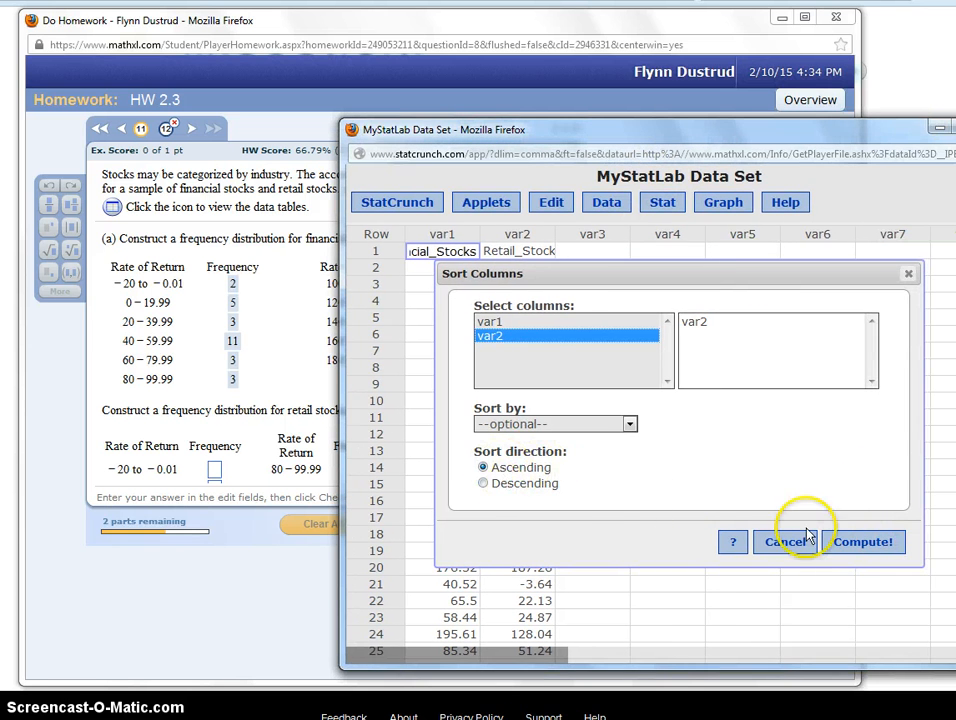
pyautogui.click(862, 549)
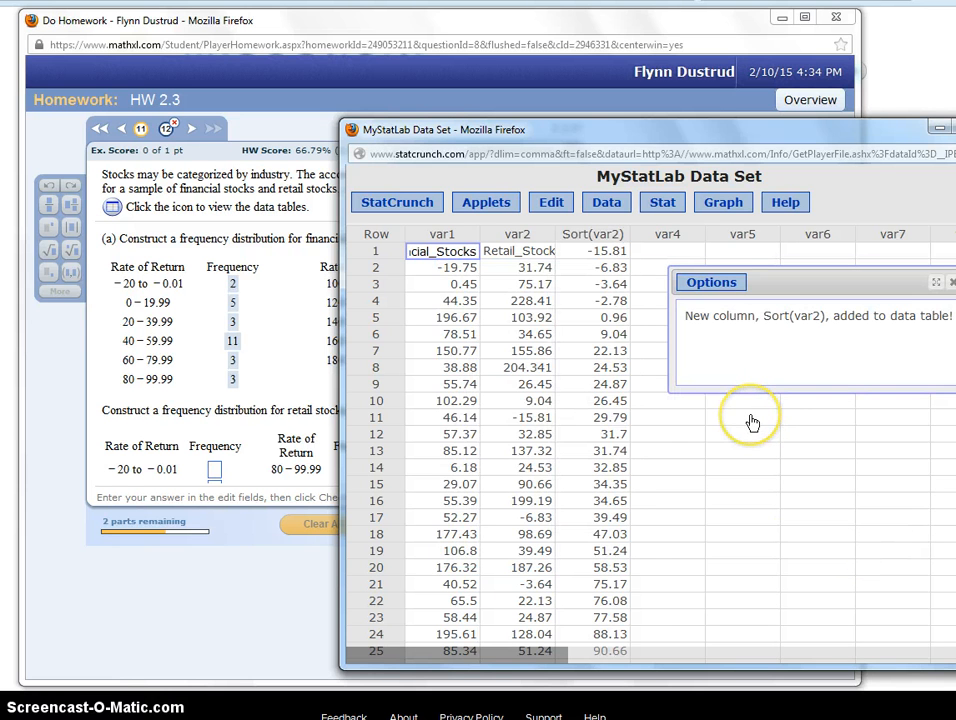
pyautogui.click(951, 284)
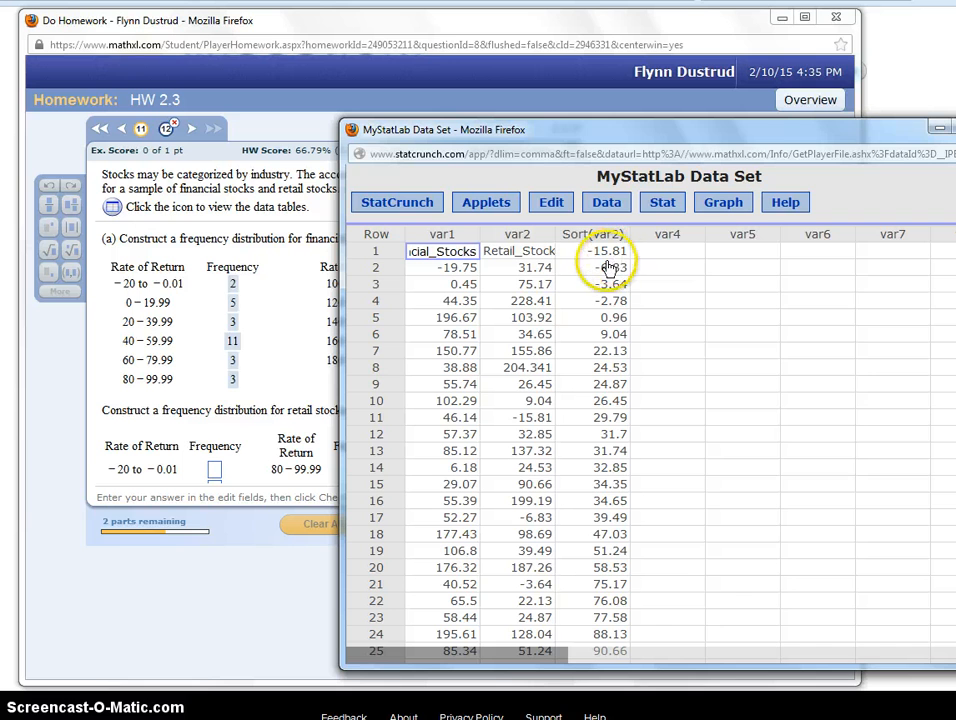
# - Count the sorted retail returns from −20 to −0.01 and enter 4 as that class's frequency
pyautogui.click(309, 79)
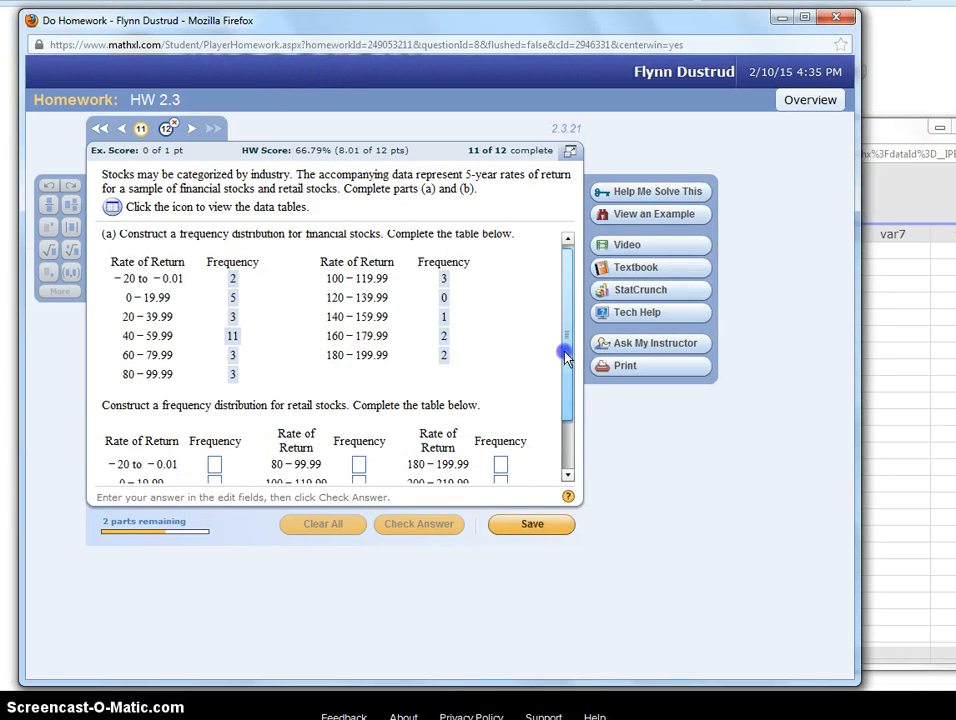
pyautogui.moveTo(565, 352); pyautogui.dragTo(565, 414)
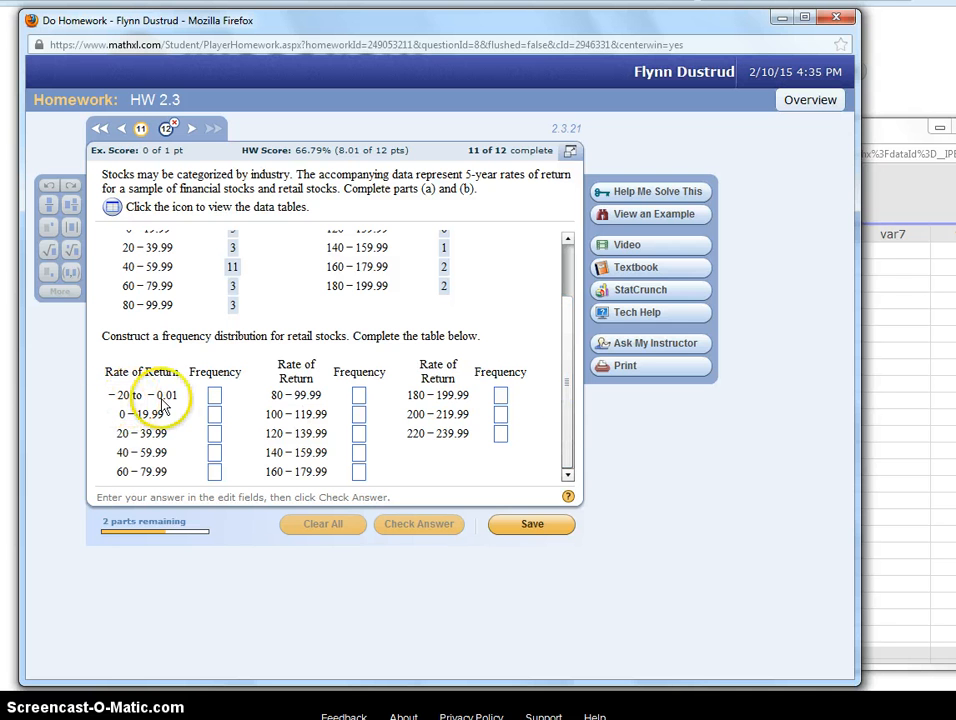
pyautogui.click(895, 130)
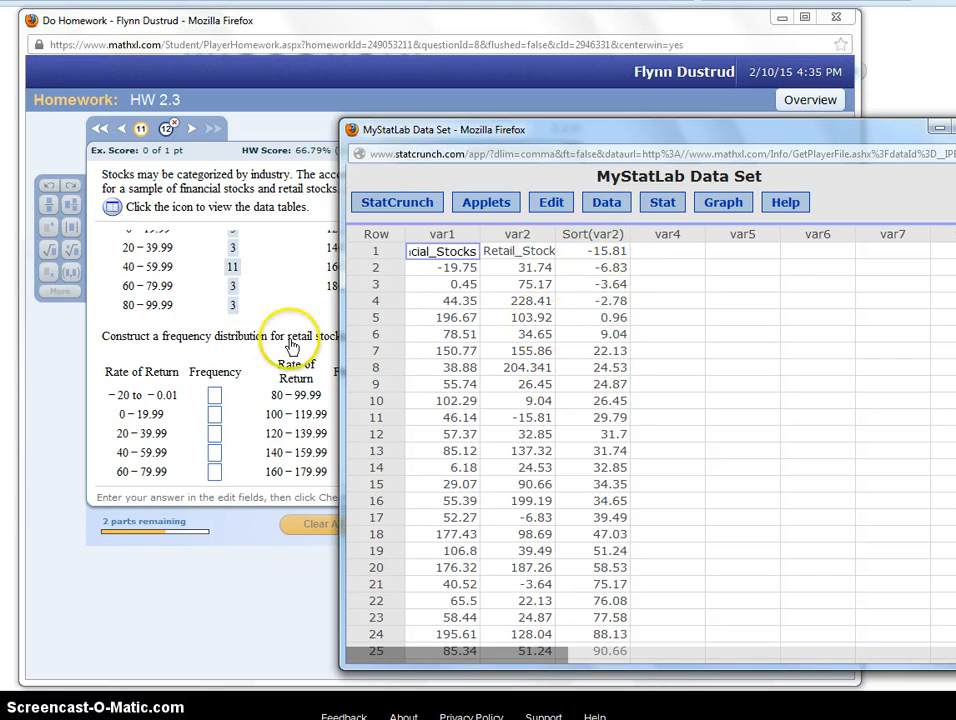
pyautogui.click(216, 397)
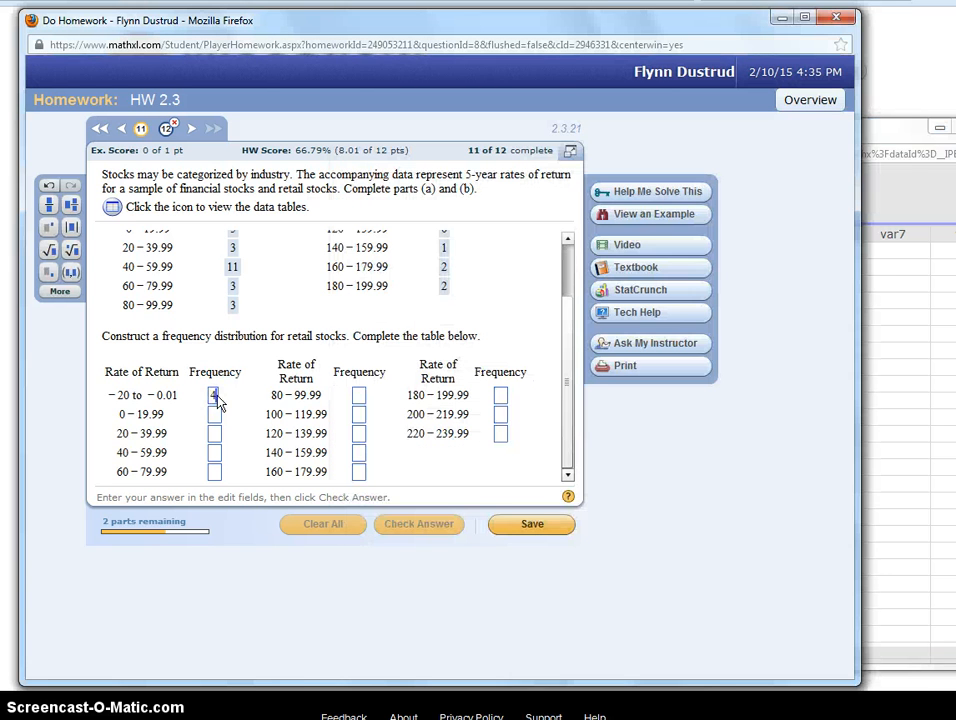
pyautogui.write('4')
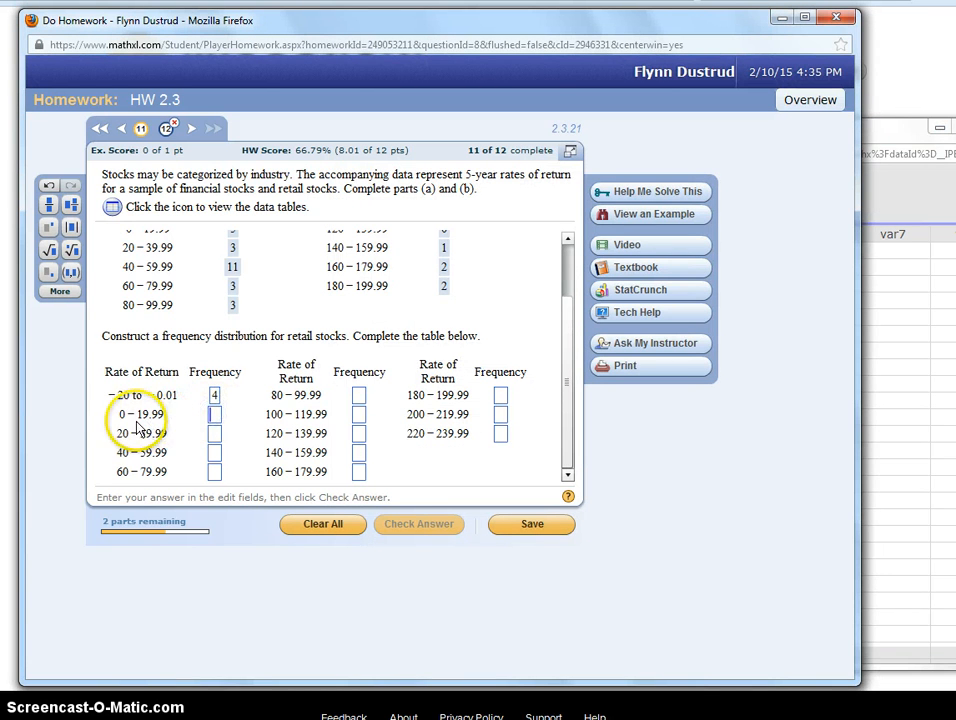
# - Count the sorted retail returns in the 0–19.99 class and enter 2 as its frequency
pyautogui.click(215, 414)
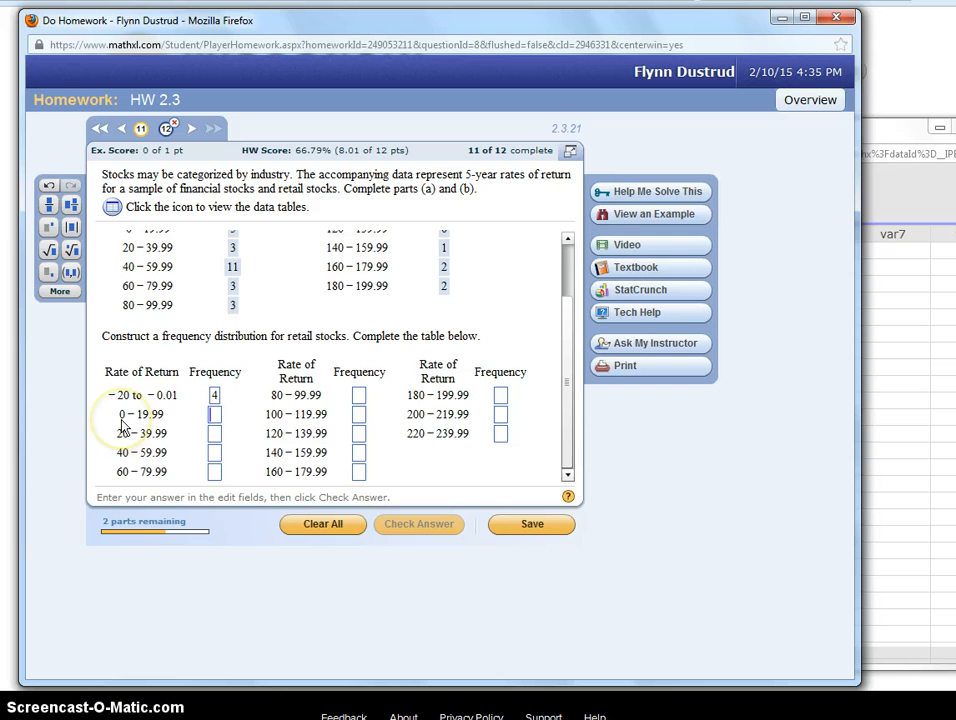
pyautogui.click(144, 416)
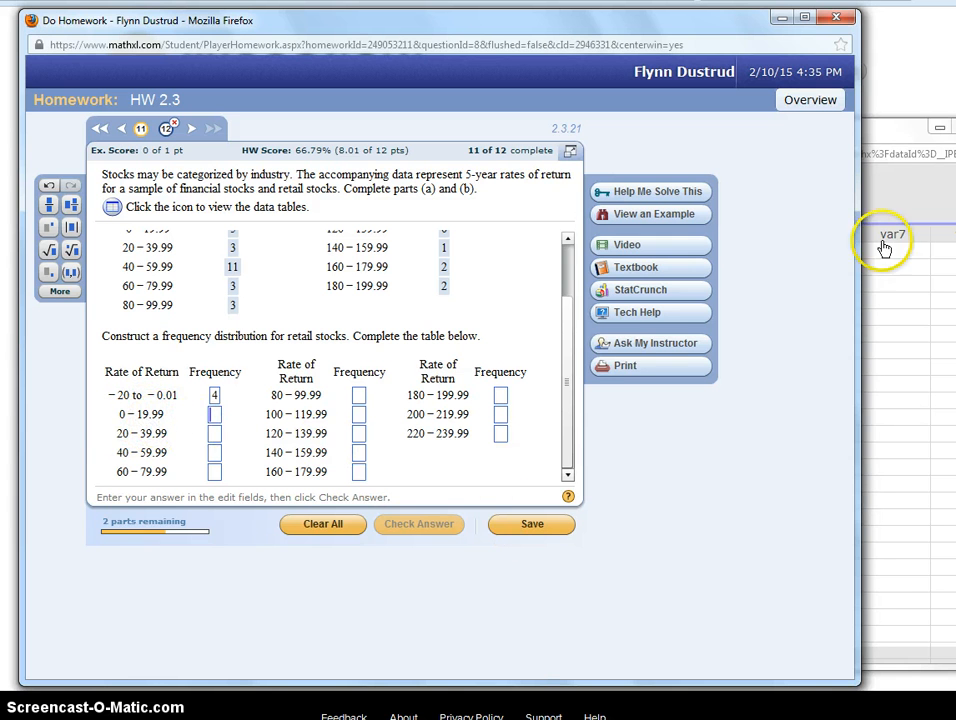
pyautogui.moveTo(873, 133); pyautogui.dragTo(353, 133)
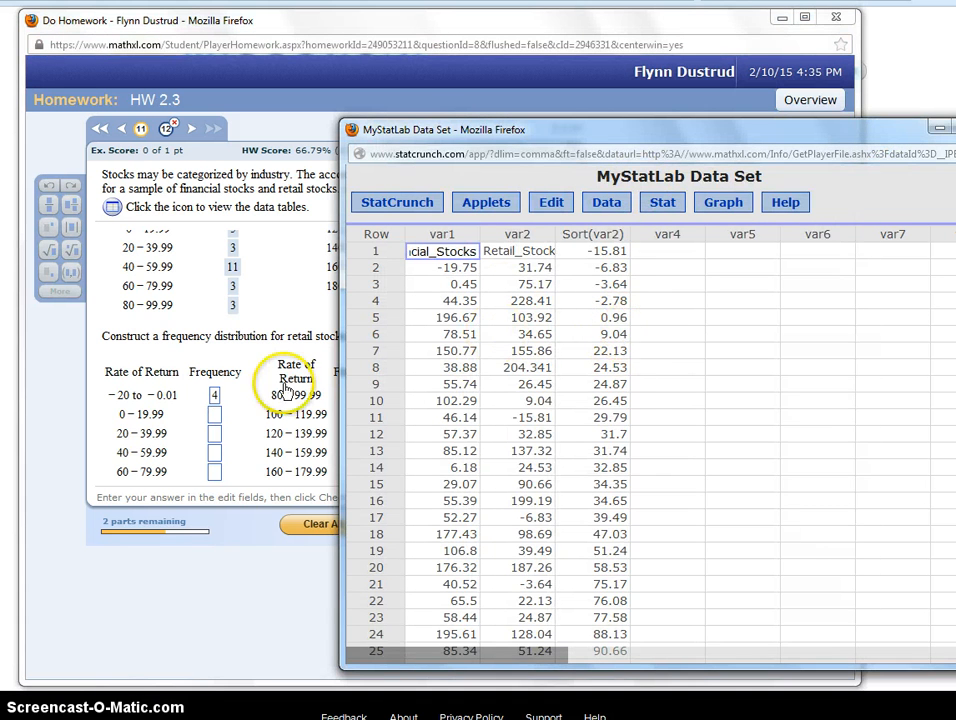
pyautogui.click(214, 418)
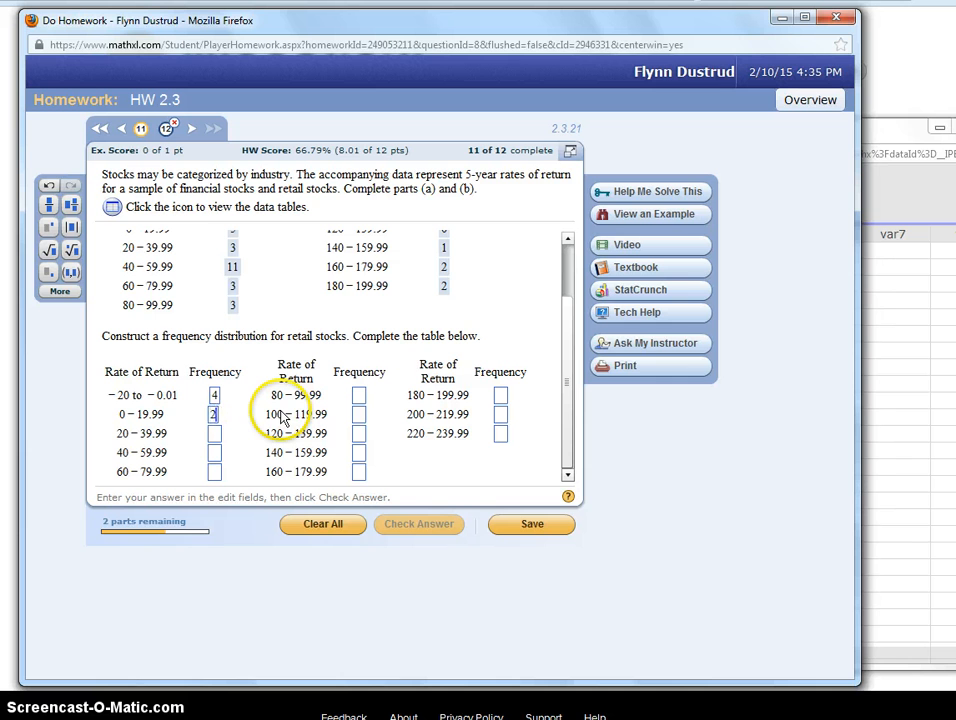
pyautogui.write('2')
# - Count the sorted retail returns in the 20–39.99 class and enter 11 as its frequency
pyautogui.click(212, 433)
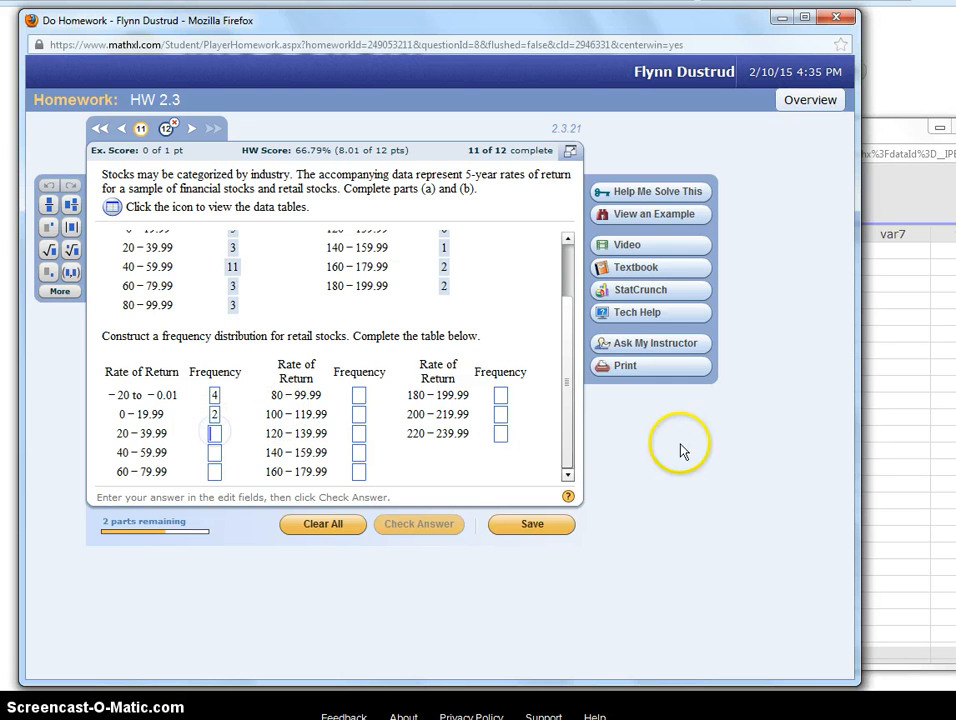
pyautogui.click(879, 438)
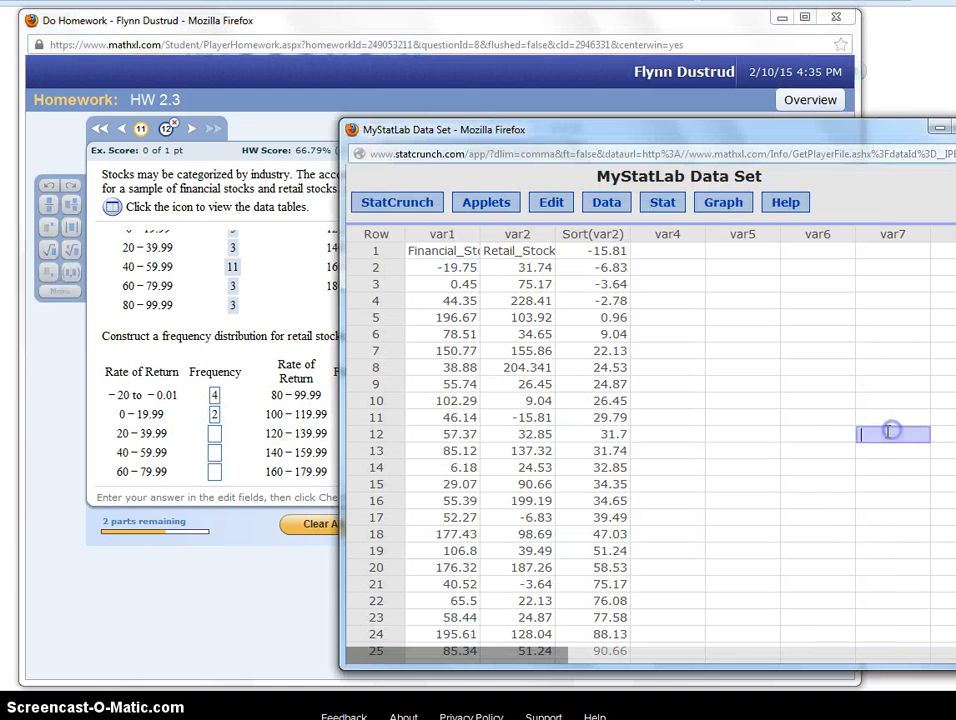
pyautogui.click(214, 438)
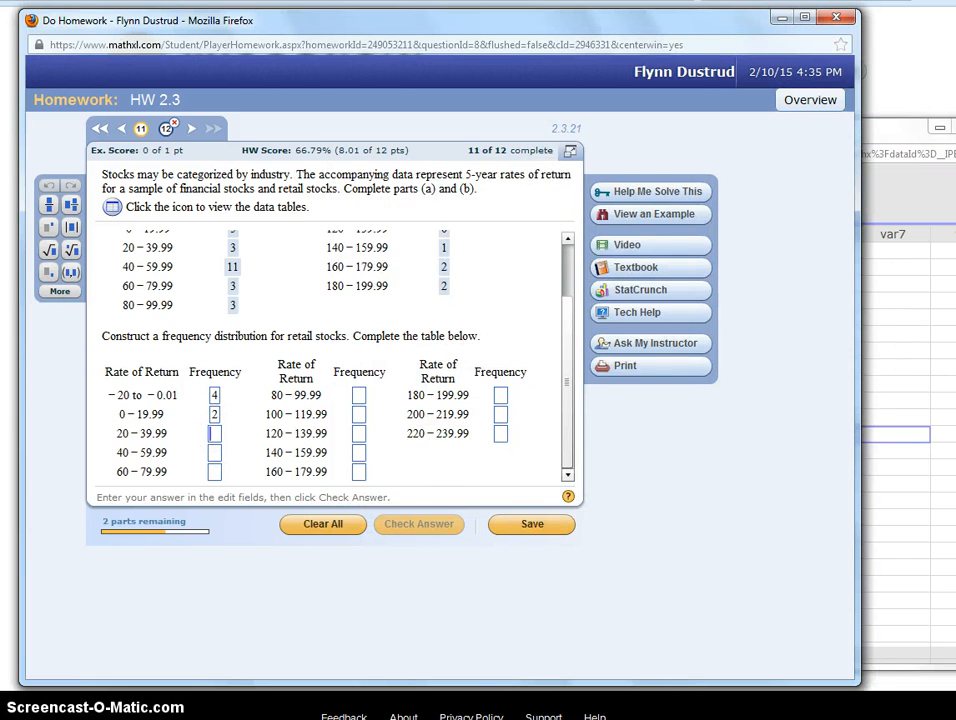
pyautogui.click(896, 130)
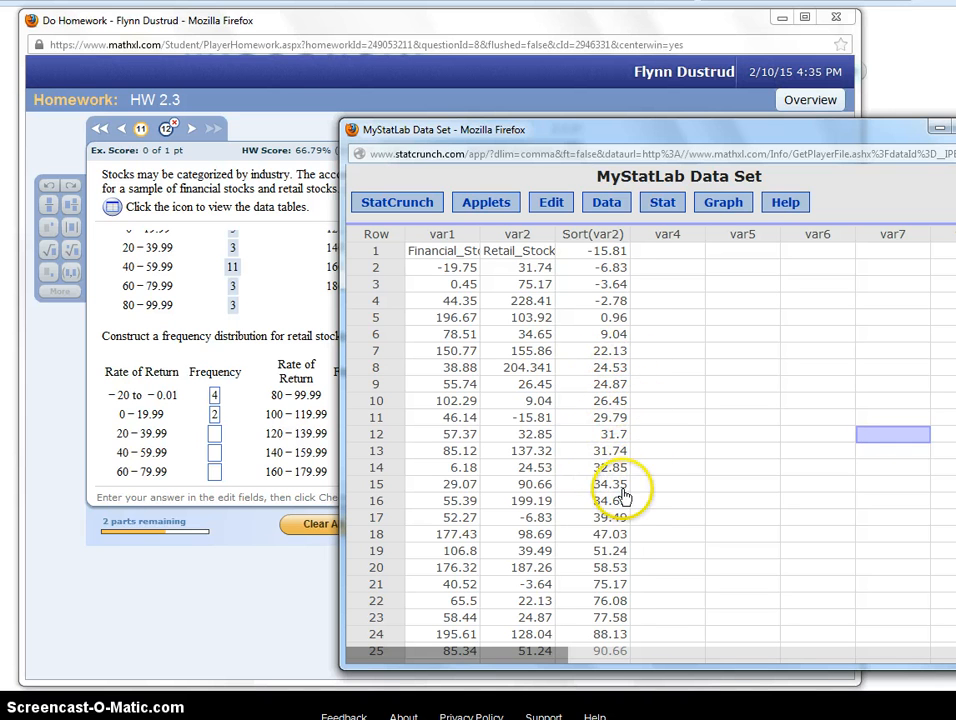
pyautogui.click(213, 436)
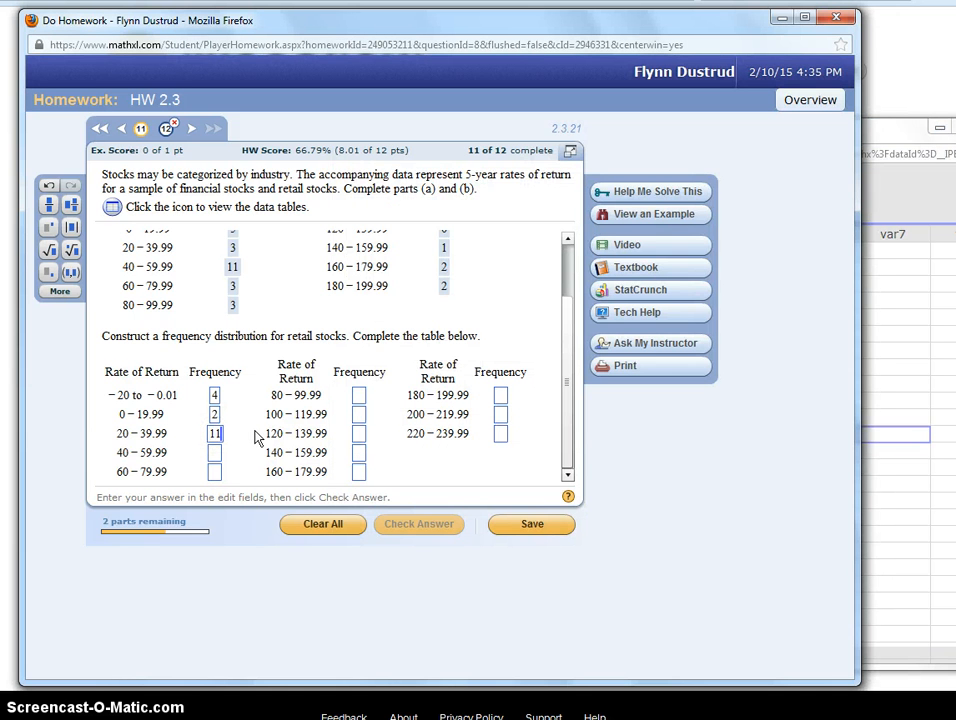
# - Reposition the StatCrunch data set and examine the sorted retail returns belonging to the classes from 40–59.99 upward
pyautogui.click(942, 497)
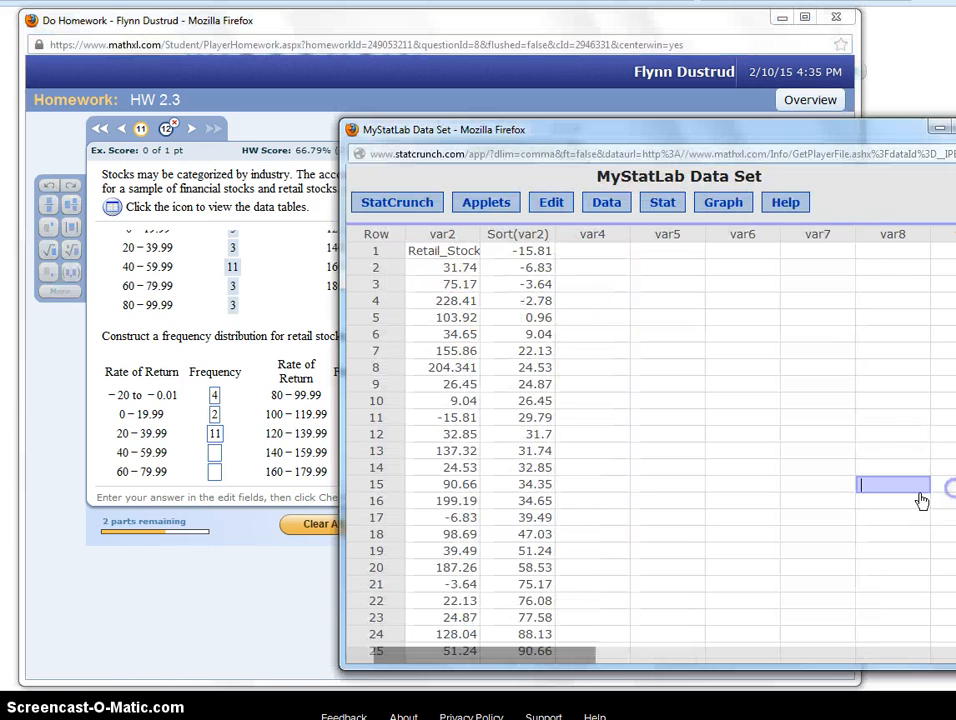
pyautogui.moveTo(807, 129); pyautogui.dragTo(592, 93)
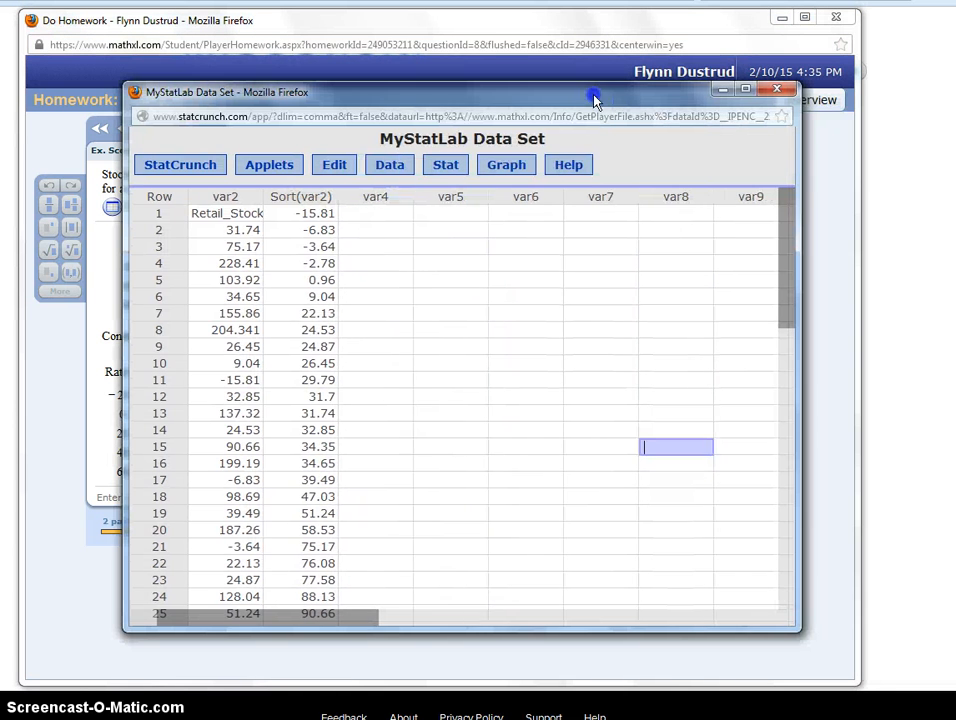
pyautogui.moveTo(783, 250); pyautogui.dragTo(789, 292)
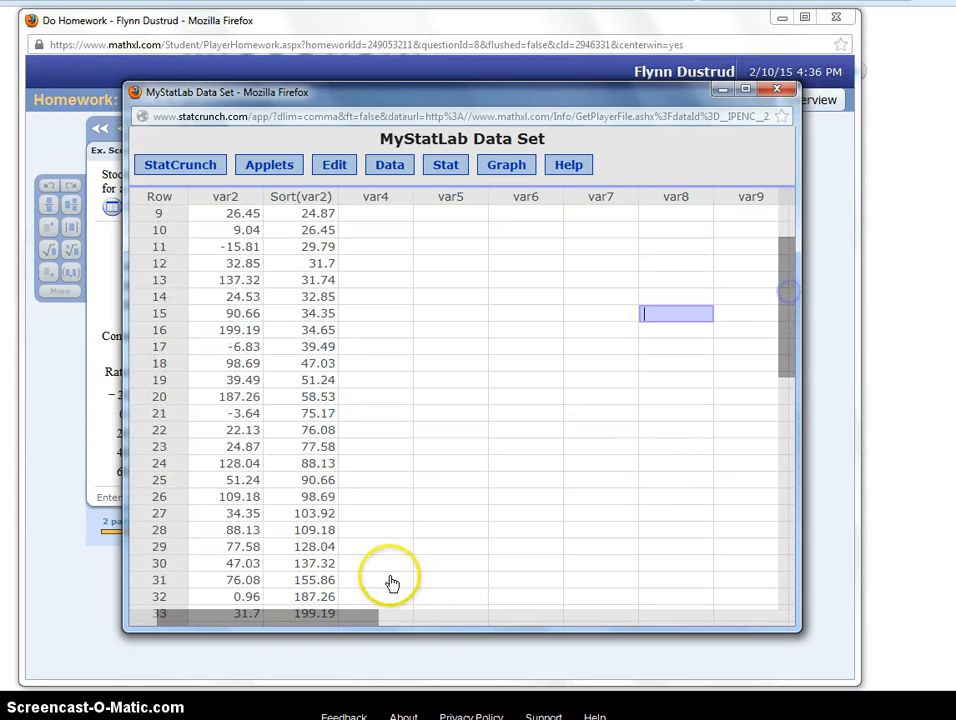
pyautogui.moveTo(328, 615); pyautogui.dragTo(290, 623)
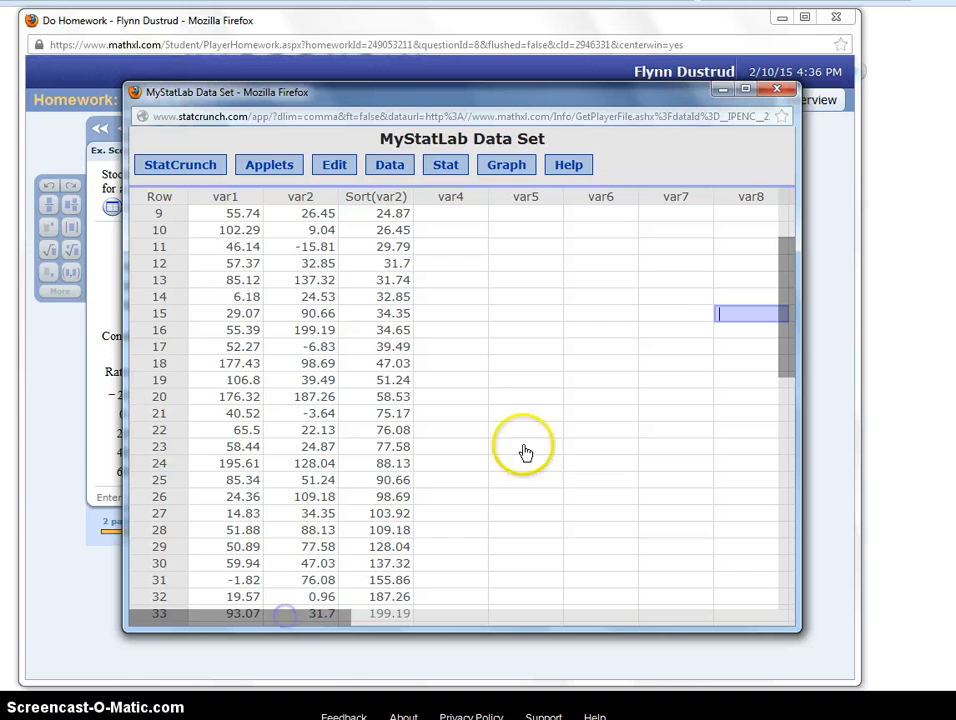